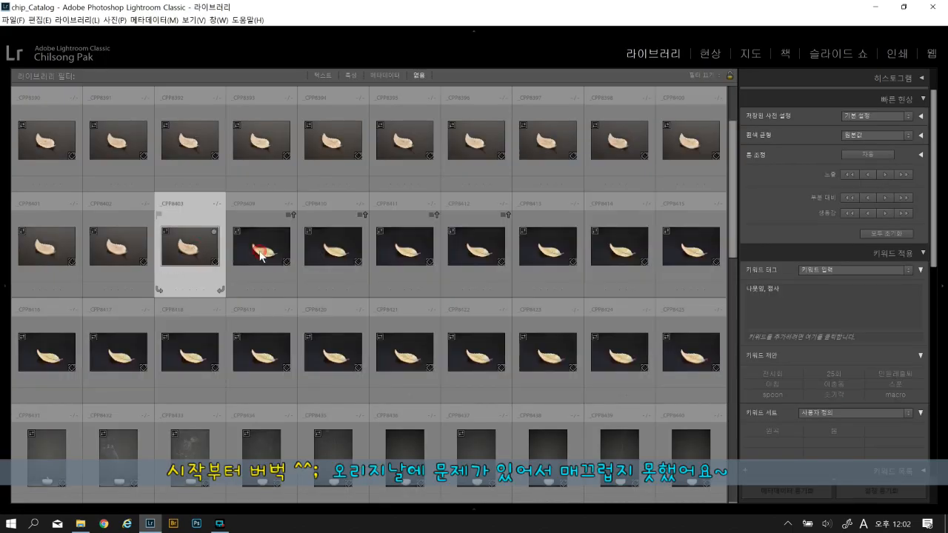
# Compare the leaf photos _CPP8409 and _CPP8425 side by side, and return to the thumbnail grid
pyautogui.click(258, 255)
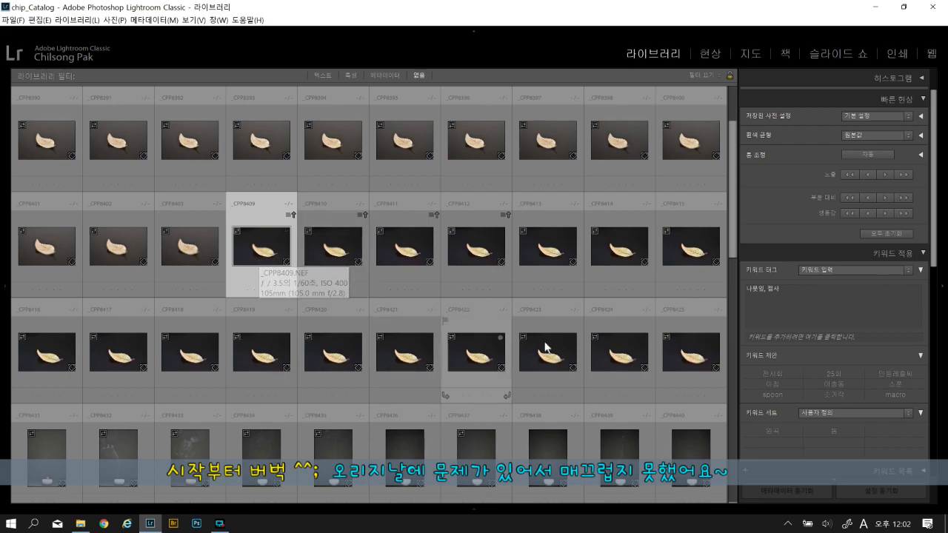
pyautogui.keyDown('ctrl'); pyautogui.click(685, 370); pyautogui.keyUp('ctrl')
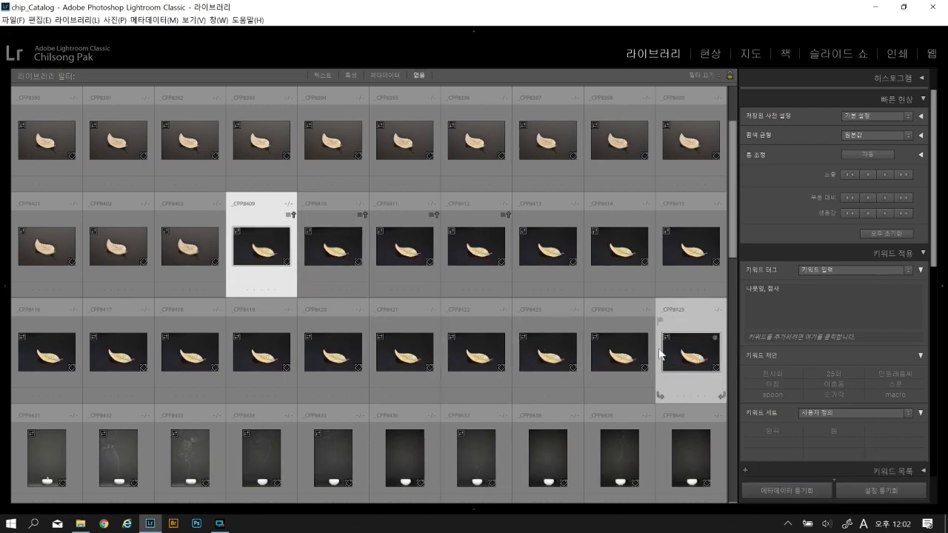
pyautogui.press('c')
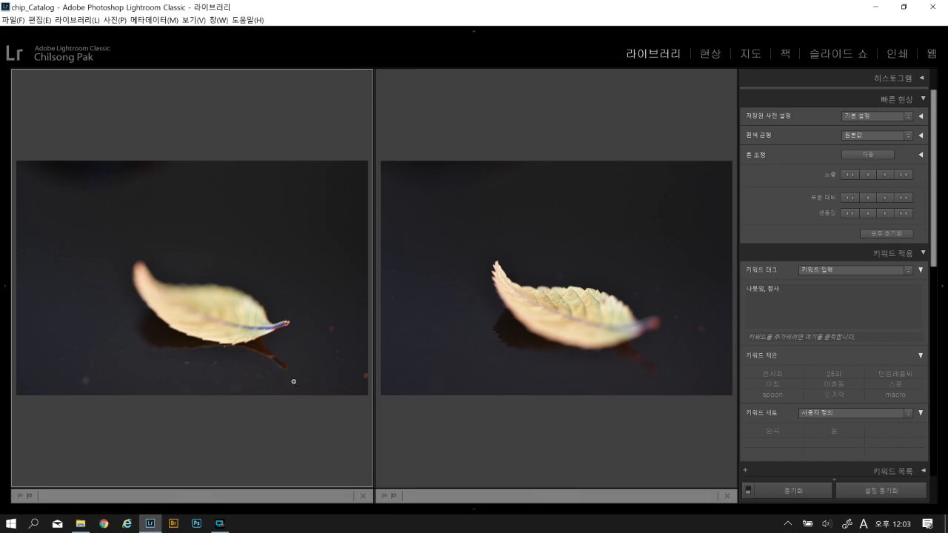
pyautogui.press('g')
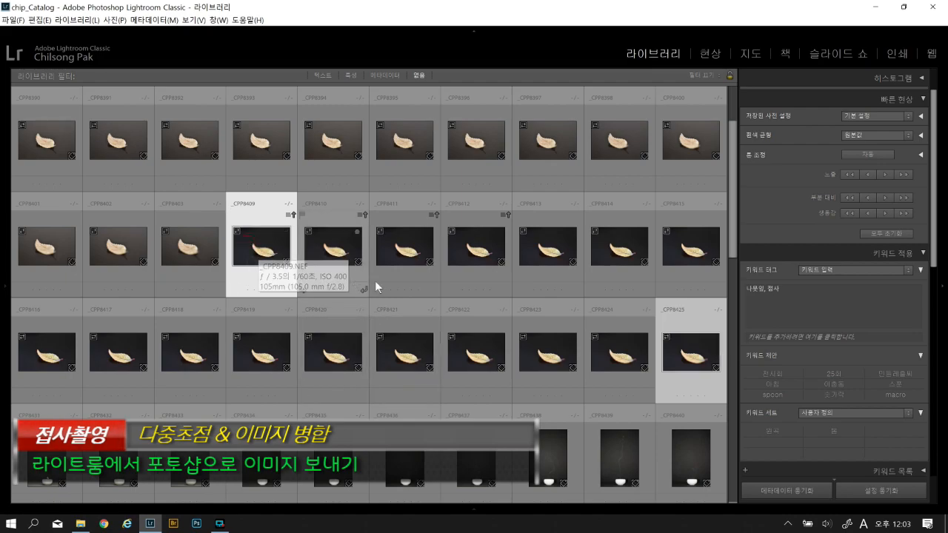
# Select all leaf photos from _CPP8409 through _CPP8425 and open them as layers in Photoshop
pyautogui.keyDown('shift'); pyautogui.click(696, 353); pyautogui.keyUp('shift')
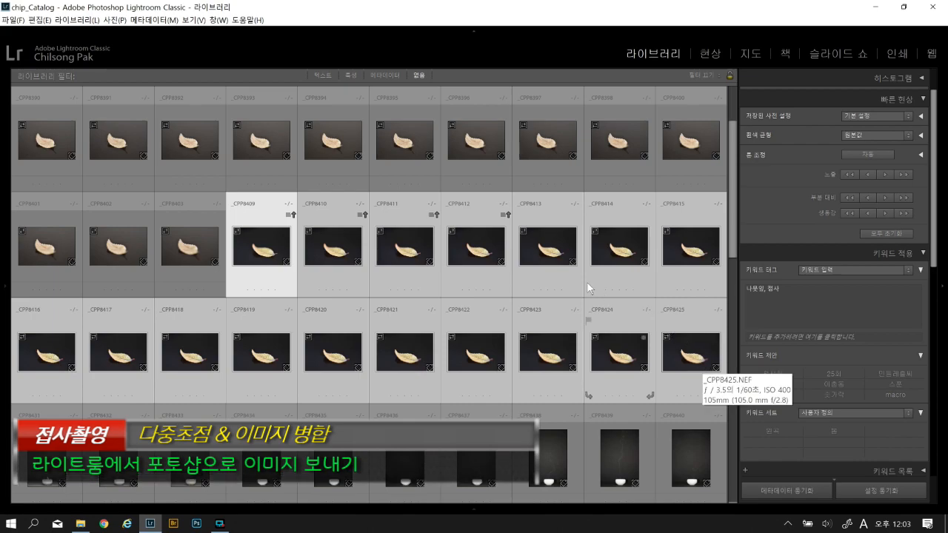
pyautogui.rightClick(476, 251)
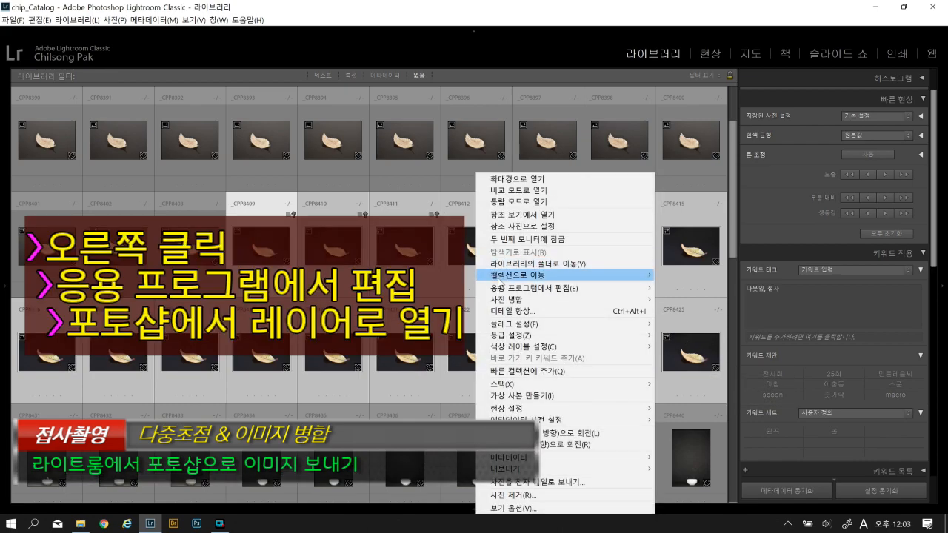
pyautogui.moveTo(502, 293)
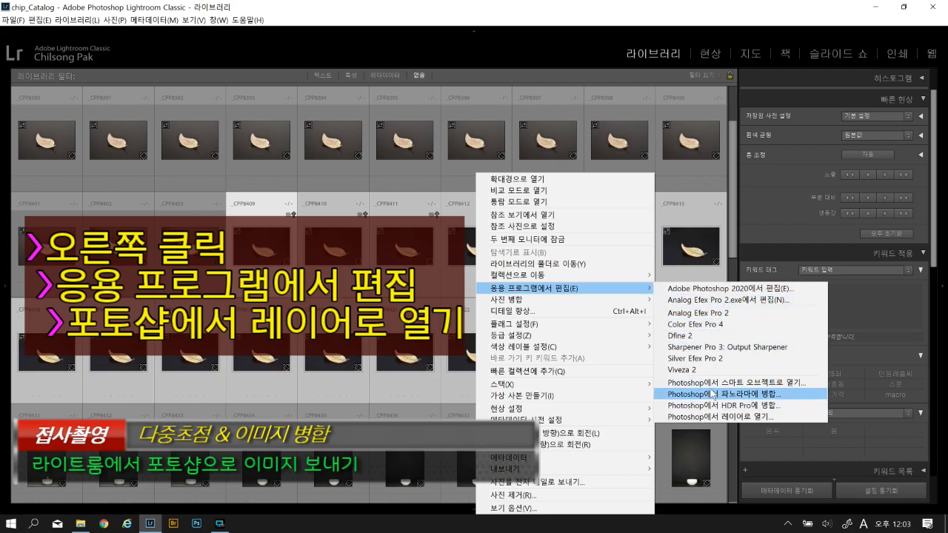
pyautogui.click(711, 416)
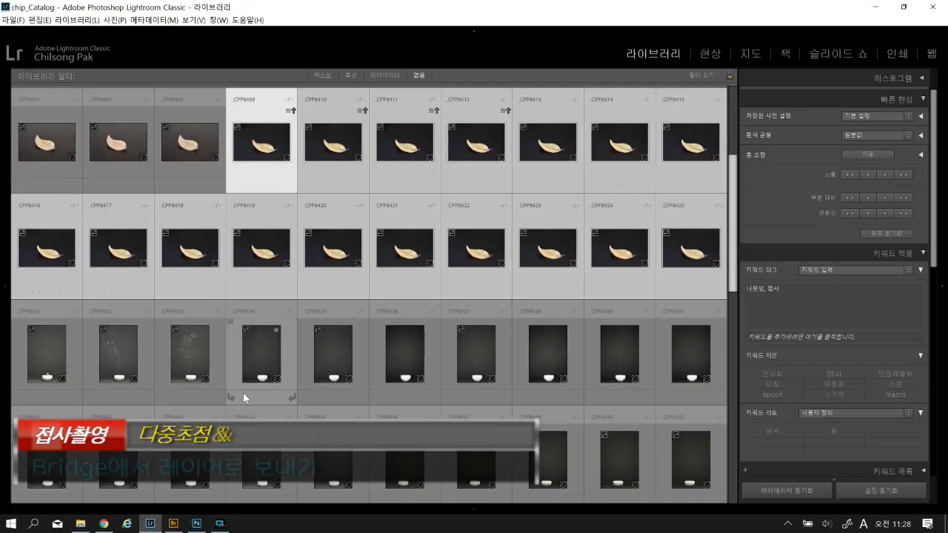
# Switch to Bridge, select _CPP8409.NEF through _CPP8425.NEF, and load the files as Photoshop layers
pyautogui.click(171, 524)
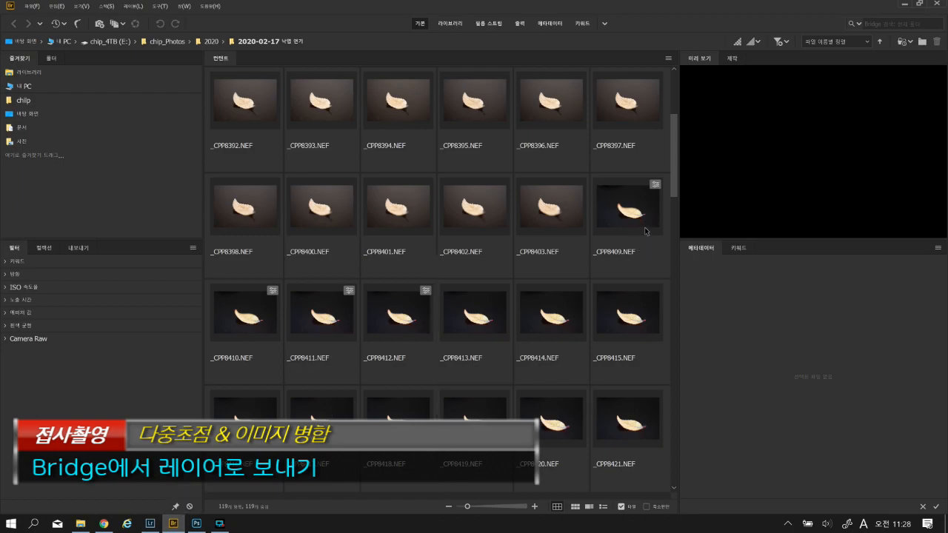
pyautogui.scroll(-1, 646, 232)
pyautogui.click(600, 147)
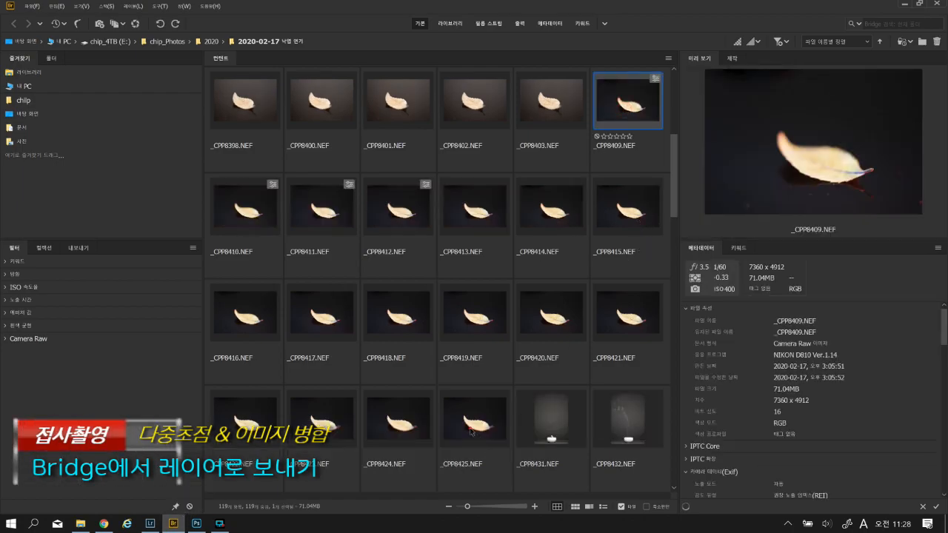
pyautogui.keyDown('shift'); pyautogui.click(473, 418); pyautogui.keyUp('shift')
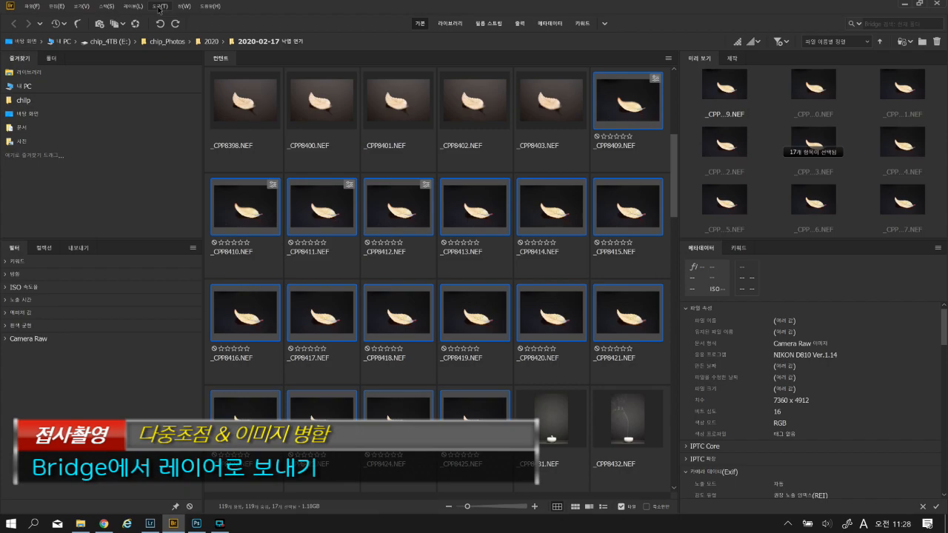
pyautogui.click(158, 8)
pyautogui.moveTo(178, 104)
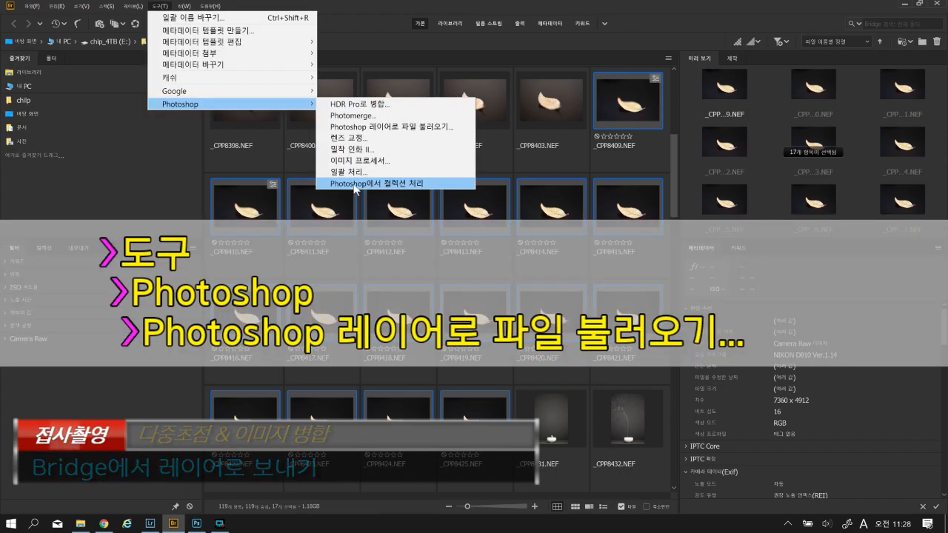
pyautogui.click(393, 132)
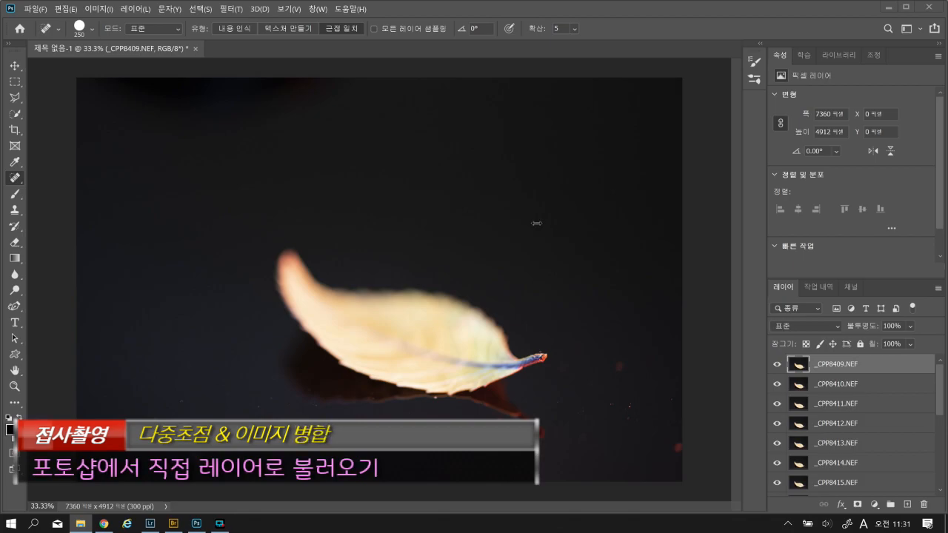
# Close the untitled layered leaf document without saving it
pyautogui.click(196, 48)
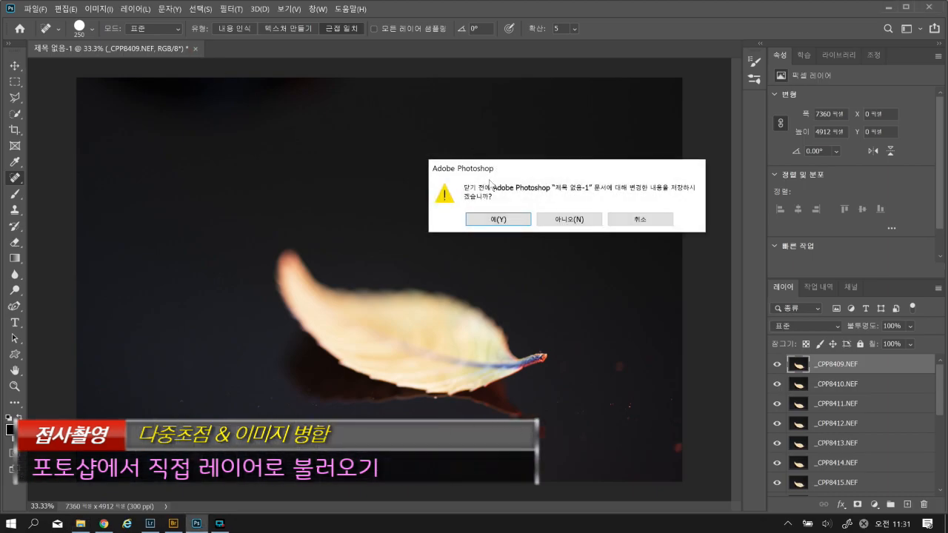
pyautogui.click(561, 219)
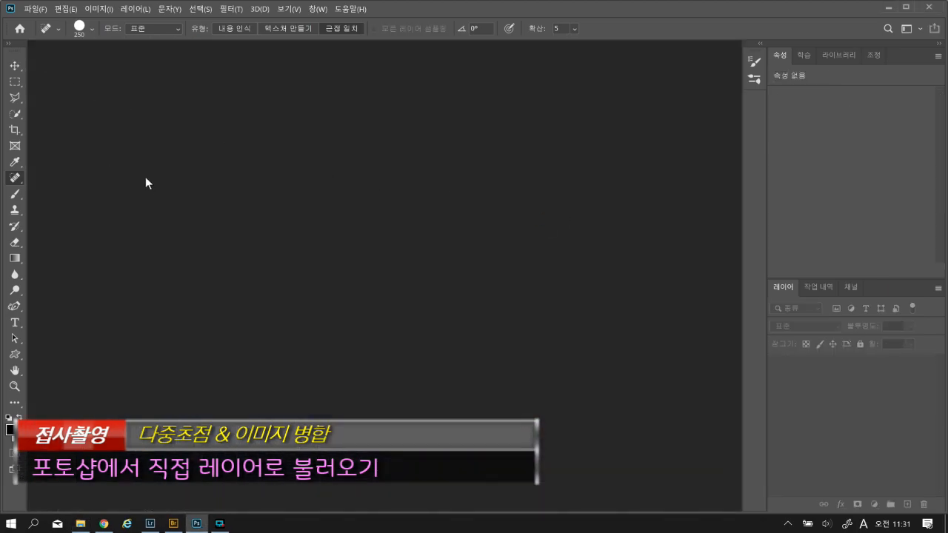
# Start Load Files into Stack and browse to the source folder 2020-02-17 낙엽 연기
pyautogui.click(34, 9)
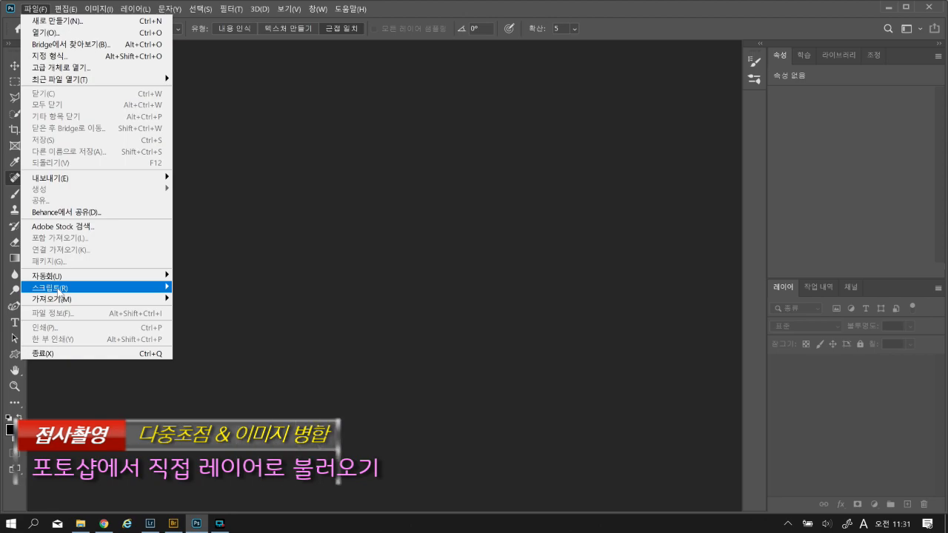
pyautogui.moveTo(66, 289)
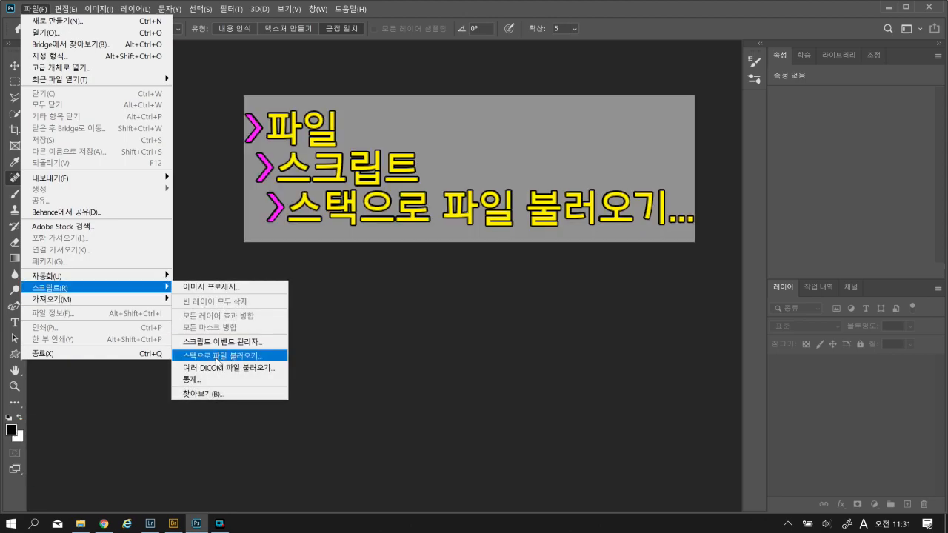
pyautogui.click(215, 357)
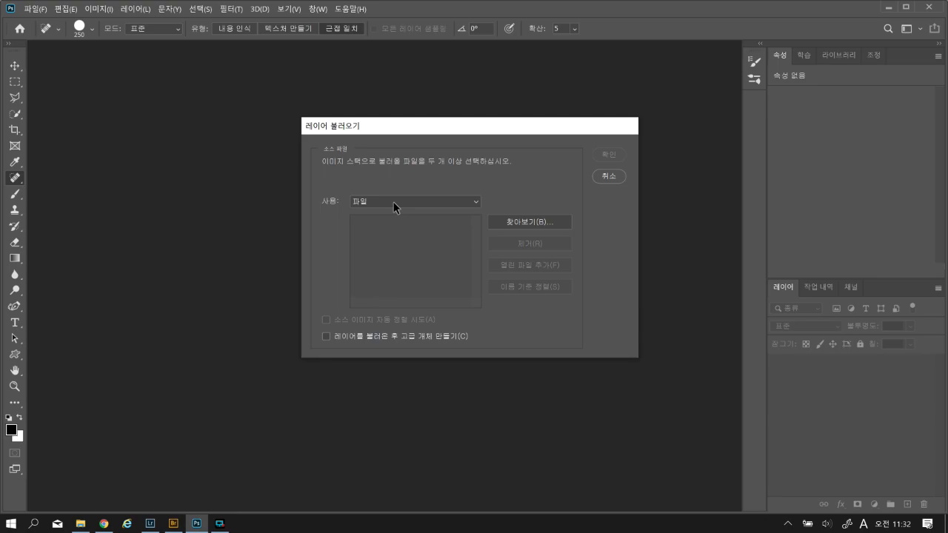
pyautogui.click(548, 222)
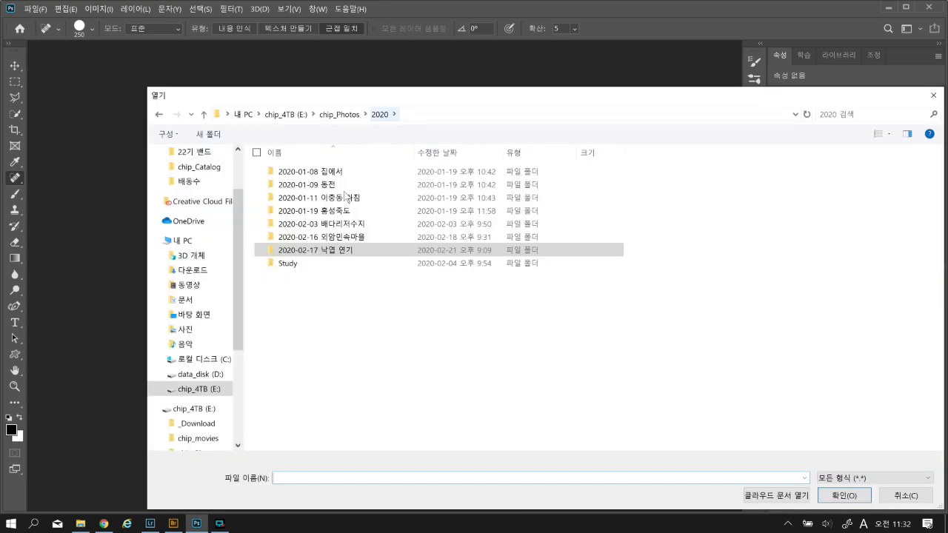
pyautogui.doubleClick(322, 251)
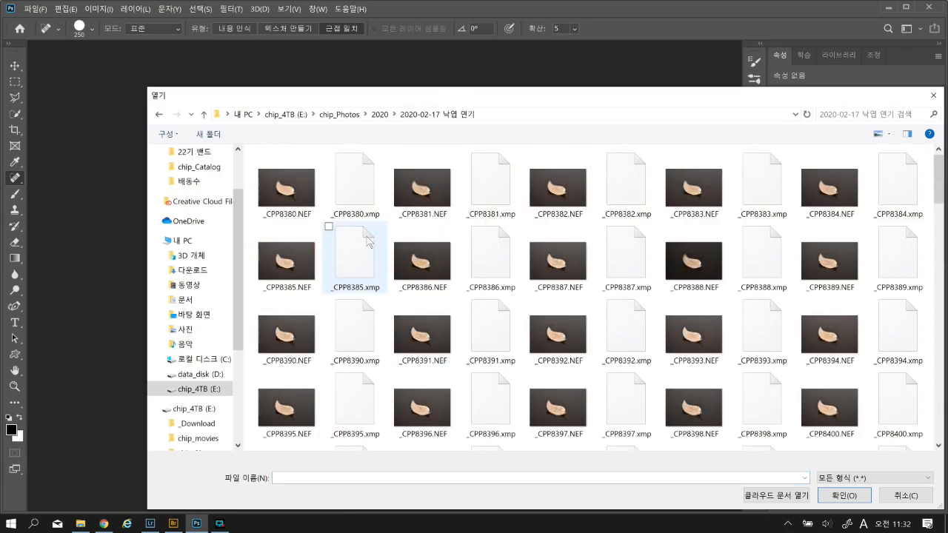
# Select the files from _CPP8409.NEF through _CPP8425.NEF and load them as layers without auto-alignment or smart object conversion
pyautogui.moveTo(620, 100); pyautogui.dragTo(491, 65)
pyautogui.scroll(-5, 548, 215)
pyautogui.scroll(2, 551, 200)
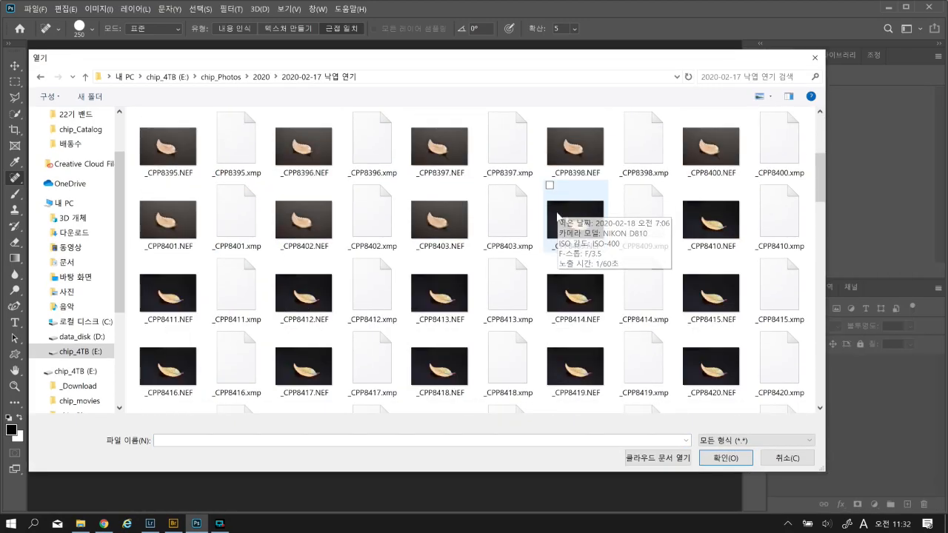
pyautogui.click(592, 244)
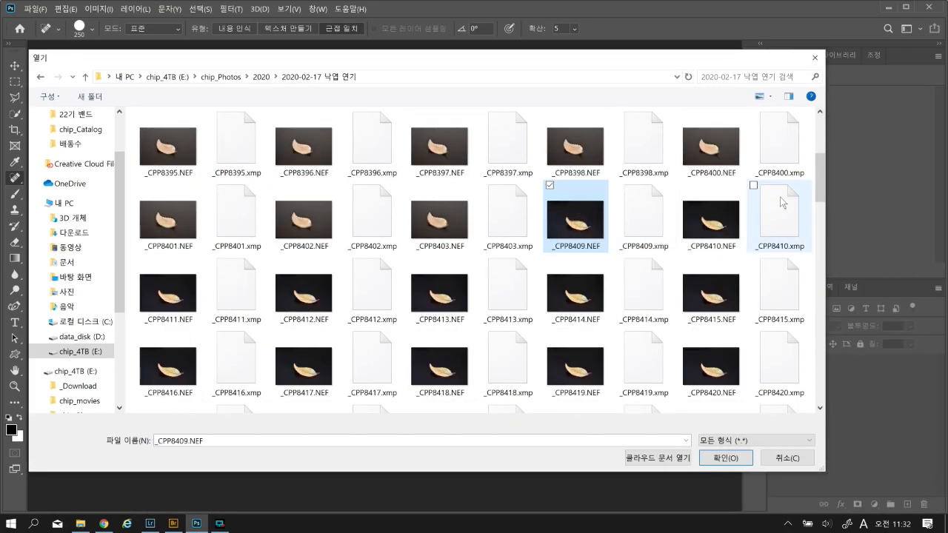
pyautogui.moveTo(820, 184); pyautogui.dragTo(820, 215)
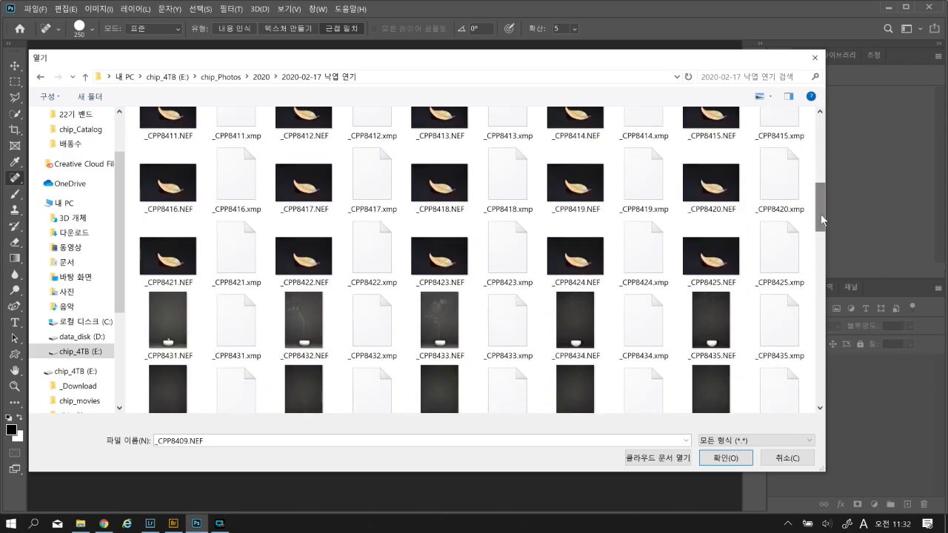
pyautogui.keyDown('shift'); pyautogui.click(724, 259); pyautogui.keyUp('shift')
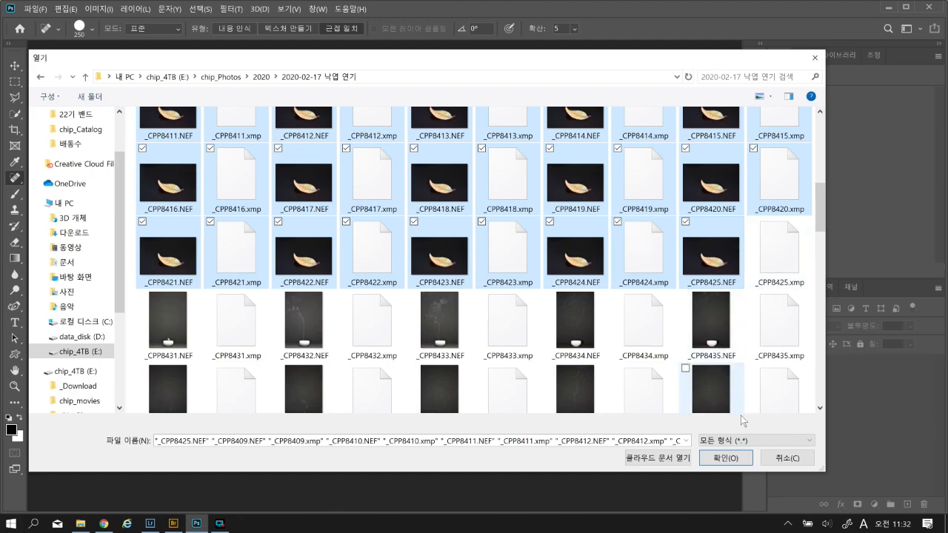
pyautogui.click(722, 460)
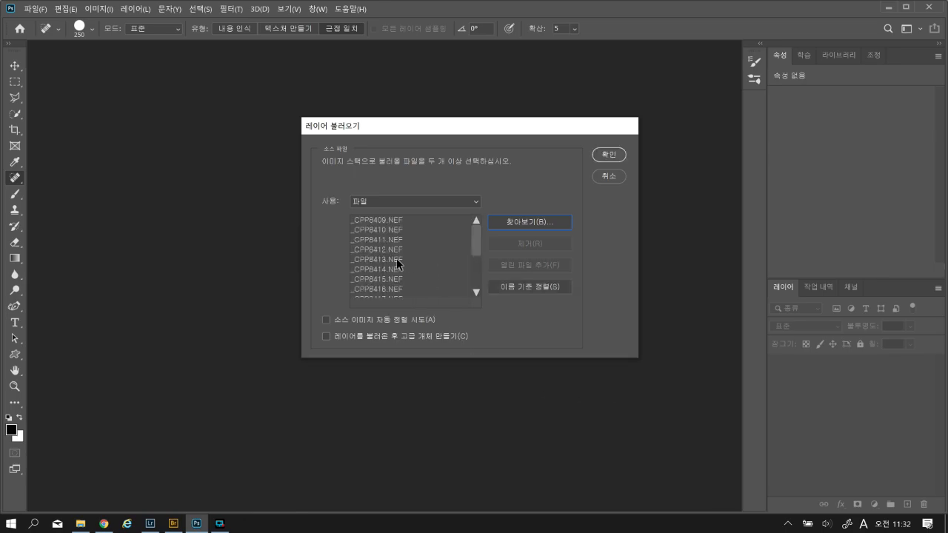
pyautogui.click(610, 155)
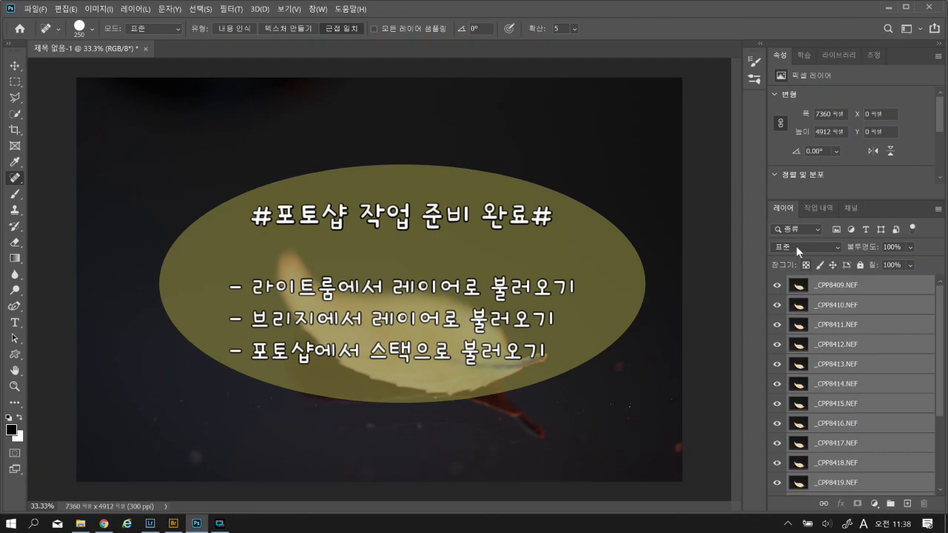
# Toggle the visibility of the stacked layers from the uppermost downward to review how the focus shifts
pyautogui.moveTo(939, 388); pyautogui.dragTo(939, 318)
pyautogui.moveTo(777, 286); pyautogui.dragTo(768, 454)
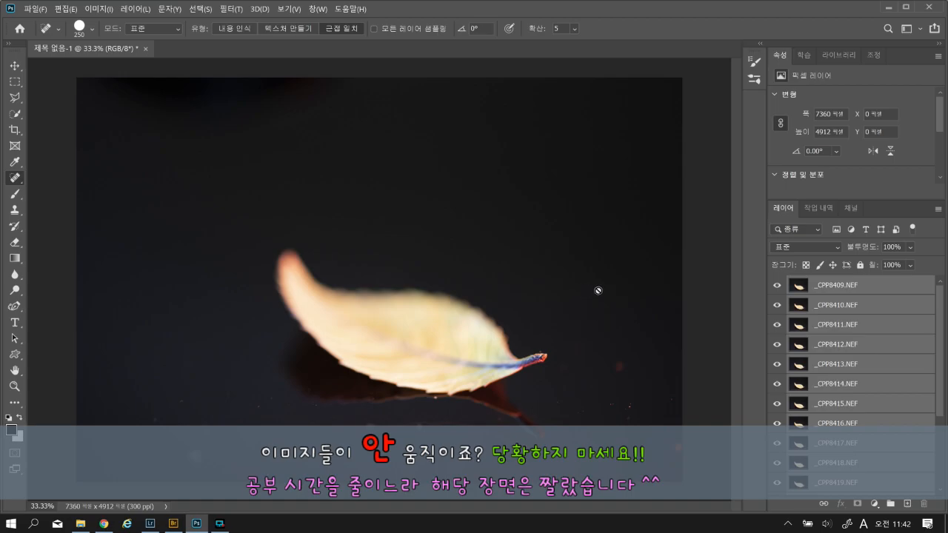
# Select all layers down to _CPP8425.NEF and auto-align them with the Auto projection
pyautogui.scroll(-3, 889, 444)
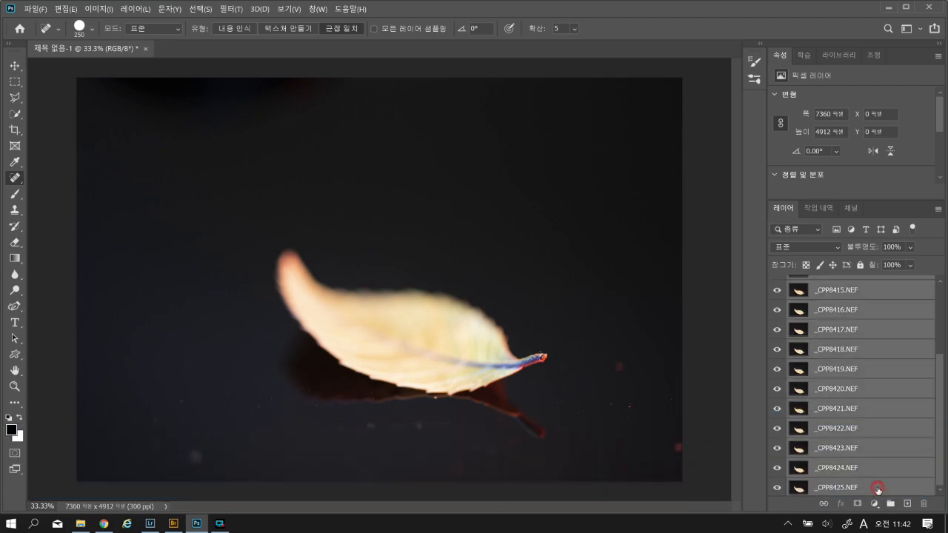
pyautogui.keyDown('shift'); pyautogui.click(889, 495); pyautogui.keyUp('shift')
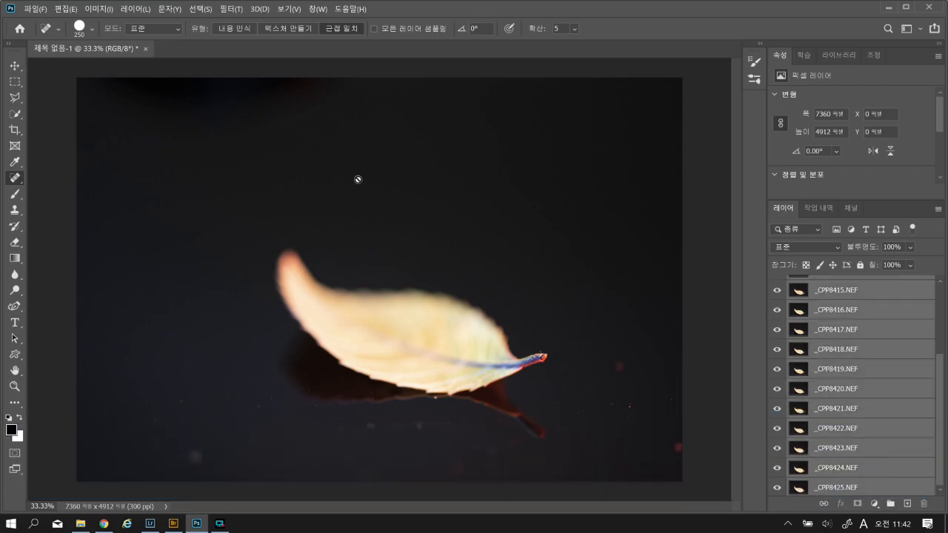
pyautogui.click(68, 10)
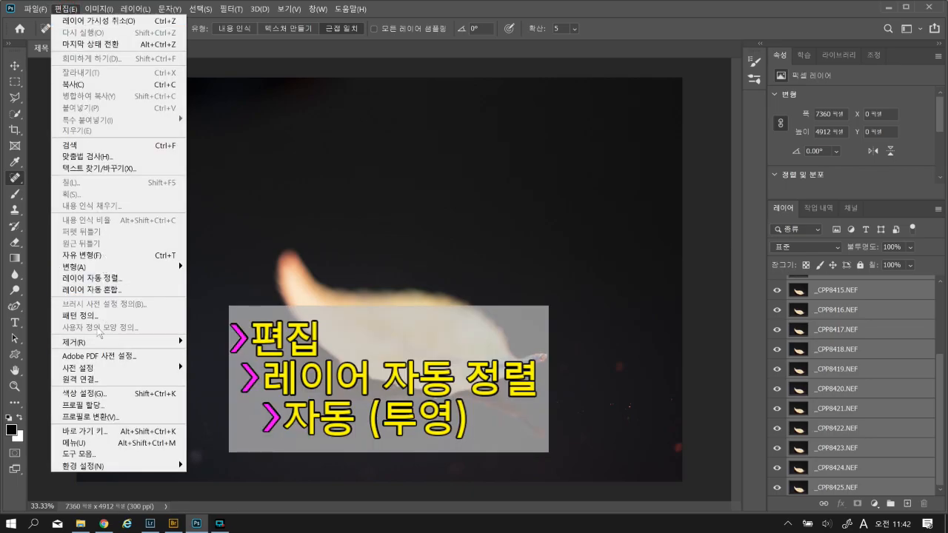
pyautogui.click(118, 279)
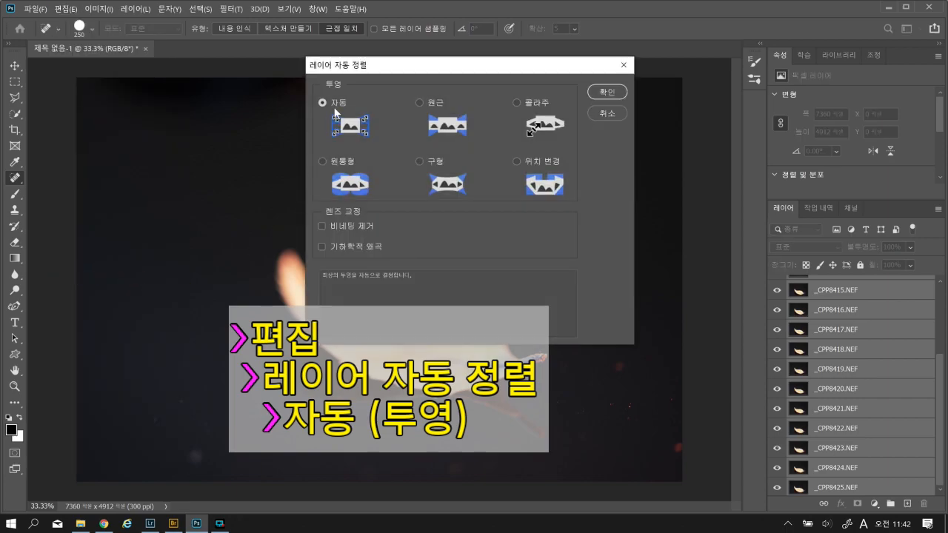
pyautogui.click(607, 92)
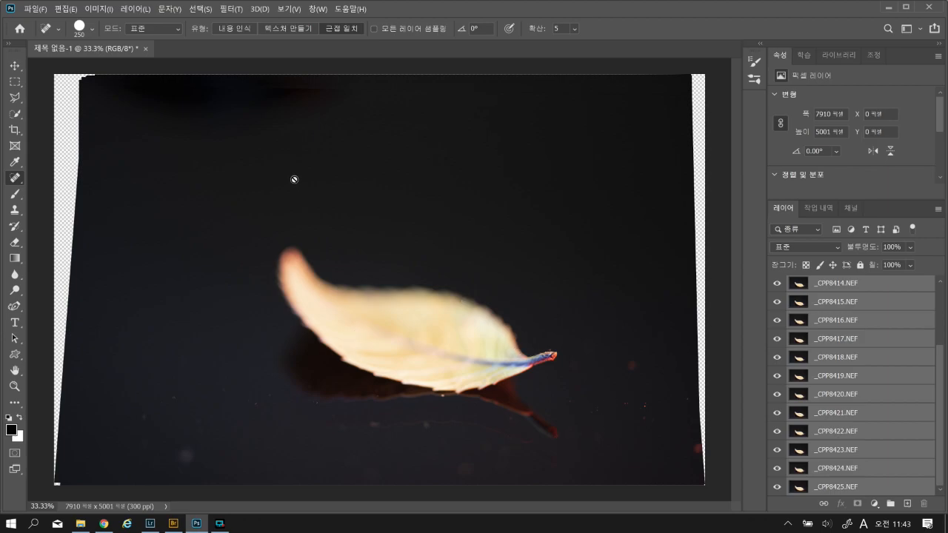
# Auto-blend the aligned layers as an image stack with seamless tones and colors and content-aware fill of transparent areas
pyautogui.click(66, 8)
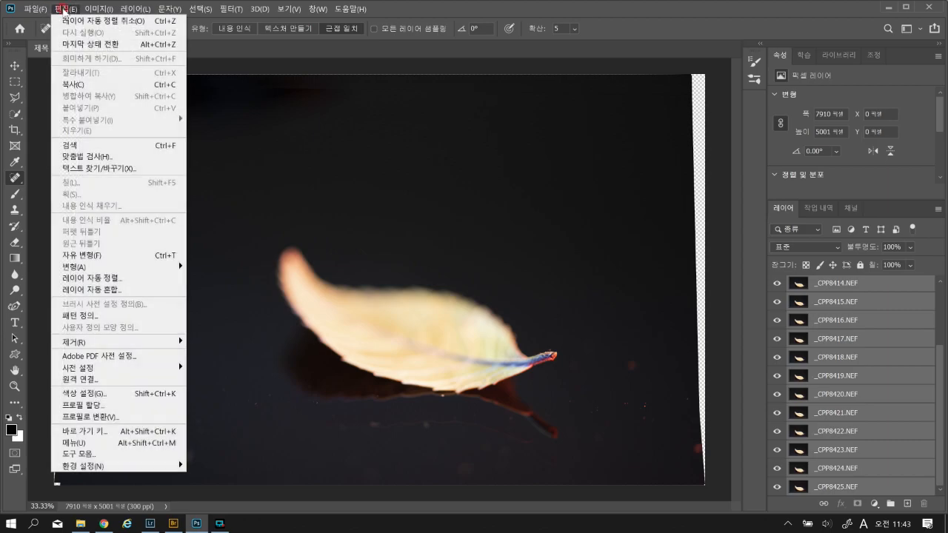
pyautogui.click(81, 294)
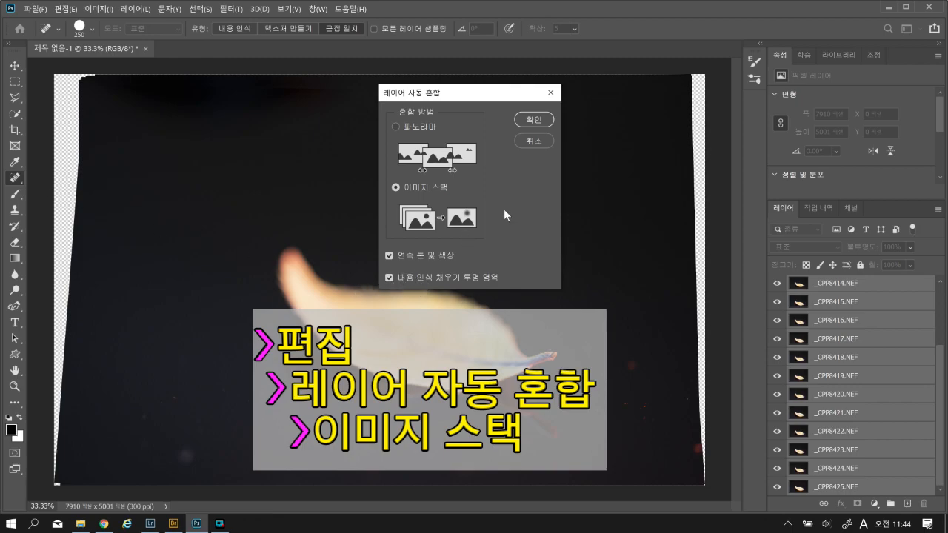
pyautogui.click(533, 120)
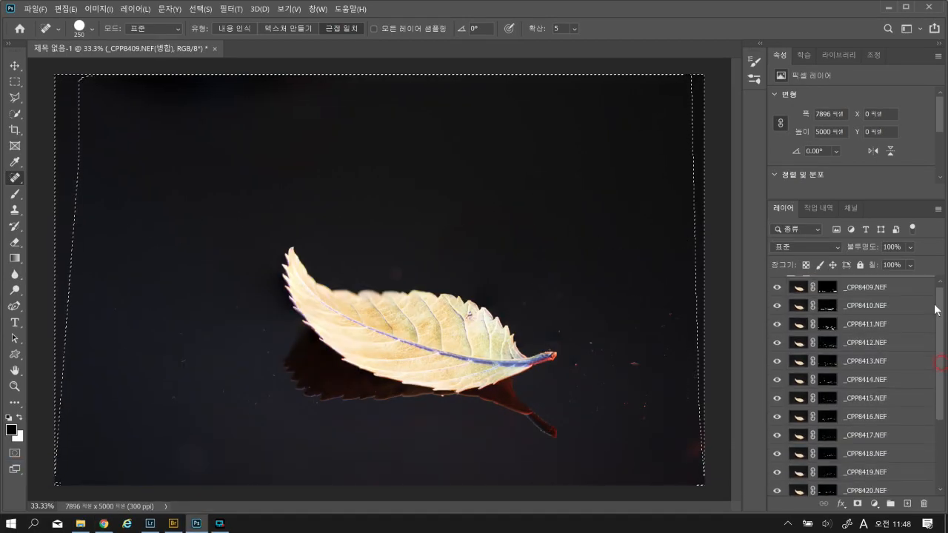
# Clear the selection around the image edges and merge all visible layers into a single layer
pyautogui.scroll(-1, 828, 281)
pyautogui.moveTo(939, 423); pyautogui.dragTo(938, 354)
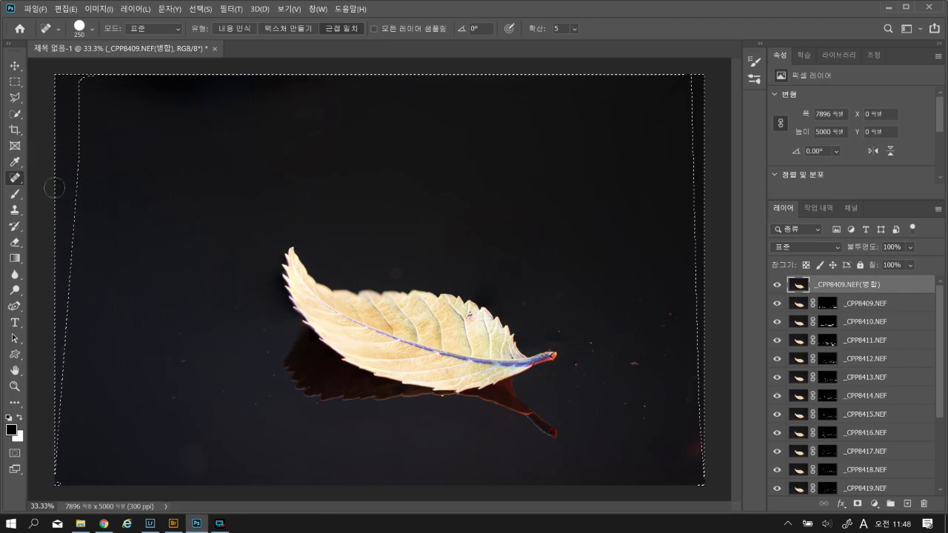
pyautogui.hotkey('ctrl', 'd')
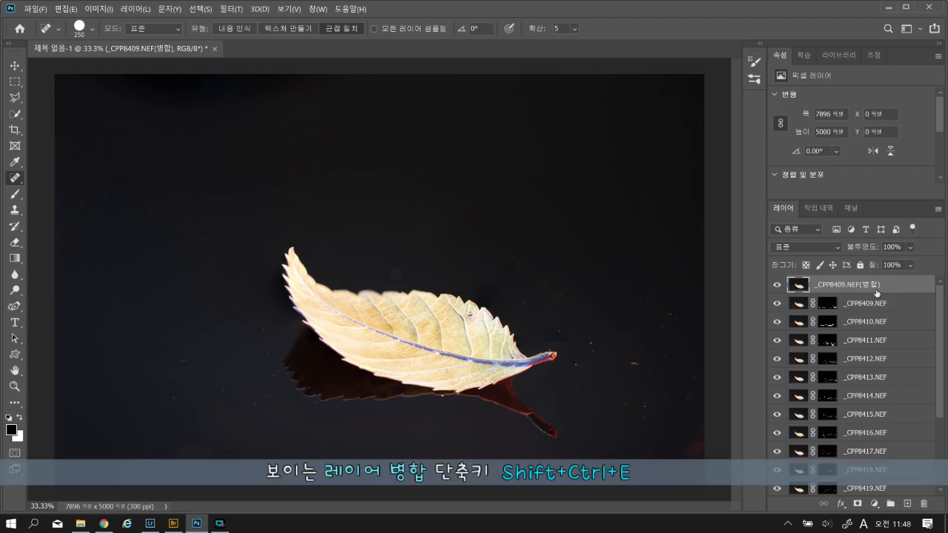
pyautogui.hotkey('shift', 'ctrl', 'e')
# Crop the merged image closer around the leaf and its reflection, to about 4986 x 3584 pixels
pyautogui.click(14, 130)
pyautogui.moveTo(52, 74); pyautogui.dragTo(116, 127)
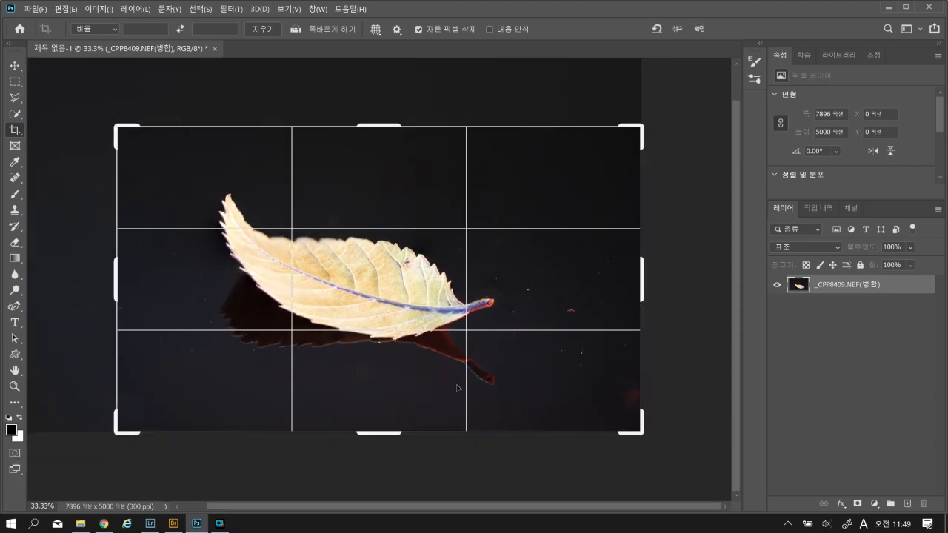
pyautogui.moveTo(638, 430); pyautogui.dragTo(593, 413)
pyautogui.moveTo(154, 281); pyautogui.dragTo(173, 282)
pyautogui.click(698, 29)
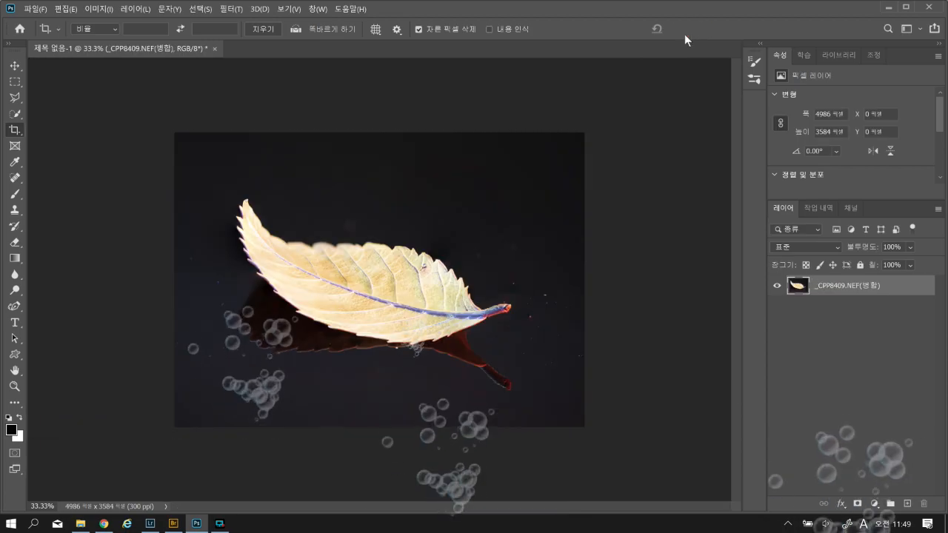
pyautogui.hotkey('ctrl', '0')
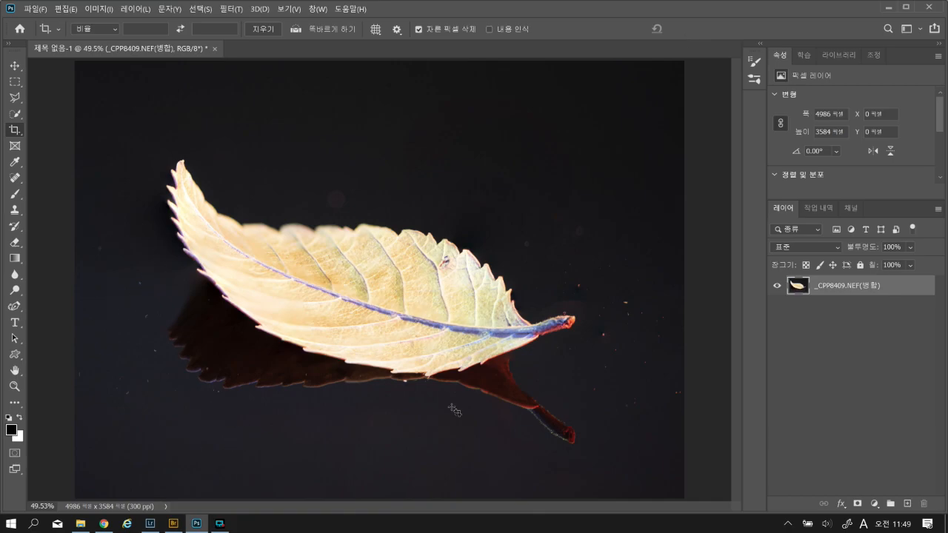
# Remove the specks beside the stem and around the leaf's shadow with the Spot Healing Brush, reducing the brush size to 100 for the shadow area
pyautogui.click(15, 179)
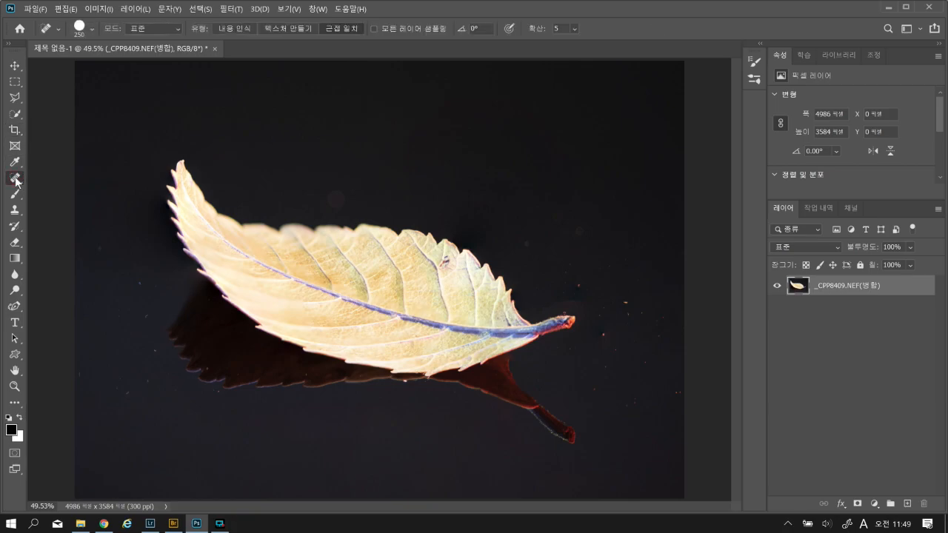
pyautogui.click(631, 322)
pyautogui.click(633, 309)
pyautogui.scroll(2, 194, 470)
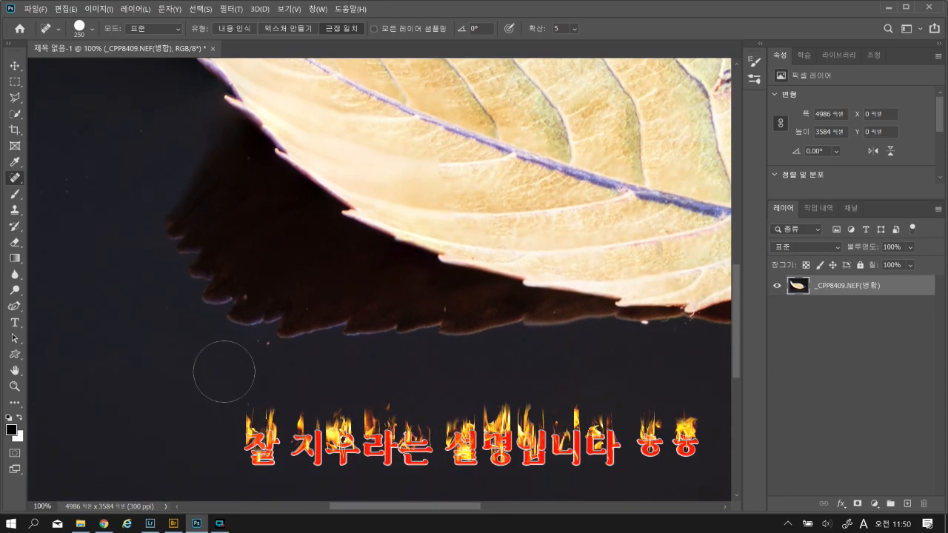
pyautogui.press('[')
pyautogui.press('[')
pyautogui.press('[')
pyautogui.press('[')
pyautogui.press('[')
pyautogui.press('[')
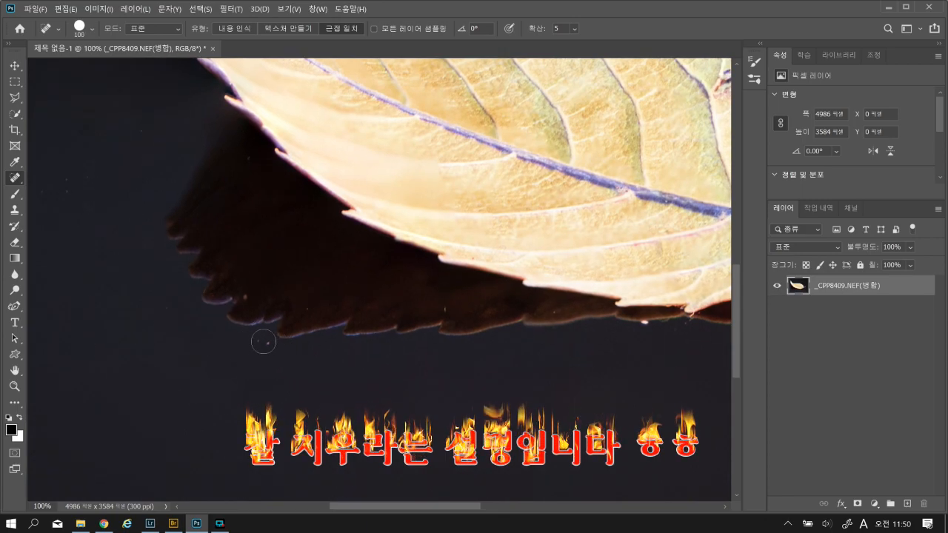
pyautogui.moveTo(143, 123); pyautogui.dragTo(41, 190)
# Heal the specks in the dark background around the stem and its reflection, and enlarge the healing brush to 175
pyautogui.hscroll(10, 154, 364)
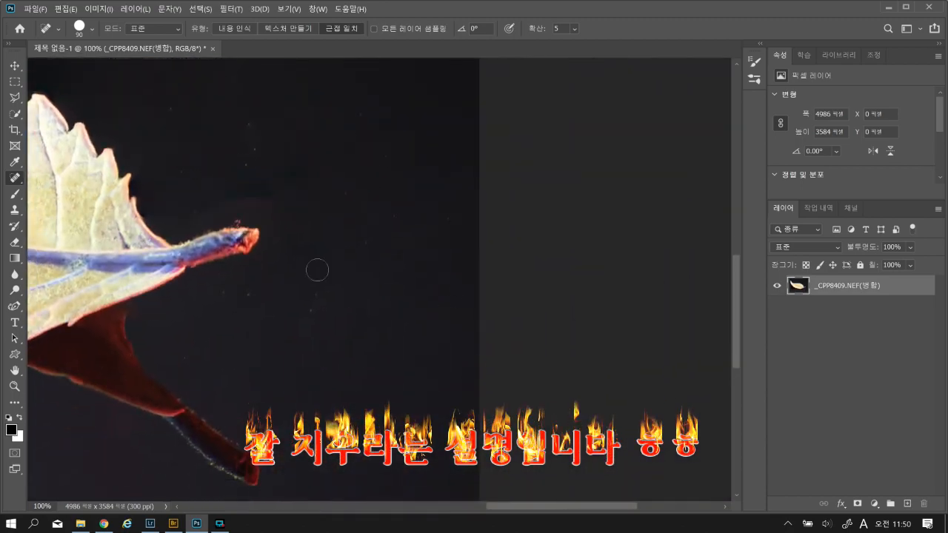
pyautogui.moveTo(370, 396); pyautogui.dragTo(455, 314)
pyautogui.moveTo(389, 248); pyautogui.dragTo(334, 305)
pyautogui.moveTo(297, 353); pyautogui.dragTo(183, 443)
pyautogui.moveTo(263, 389); pyautogui.dragTo(182, 453)
pyautogui.moveTo(201, 311); pyautogui.dragTo(281, 311)
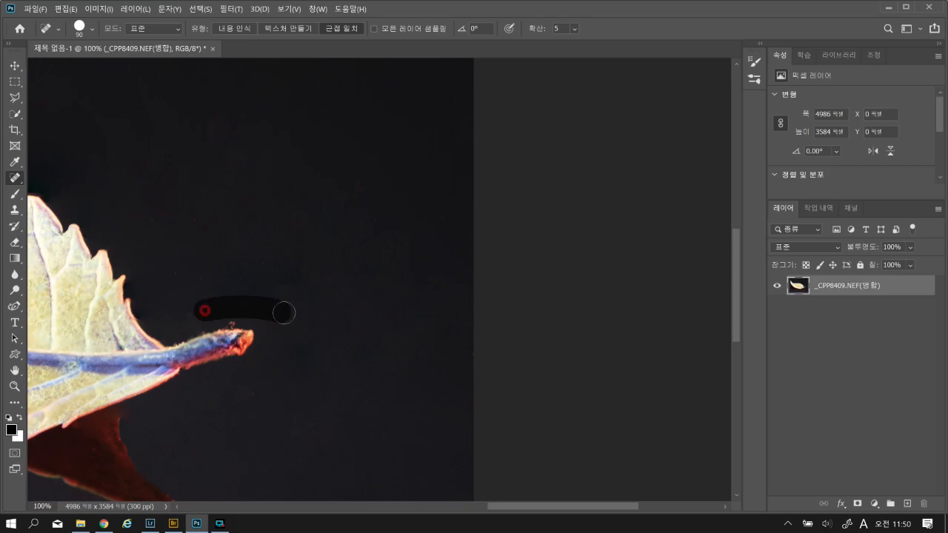
pyautogui.press(']')
pyautogui.press(']')
pyautogui.press(']')
pyautogui.press(']')
pyautogui.hotkey('ctrl', '0')
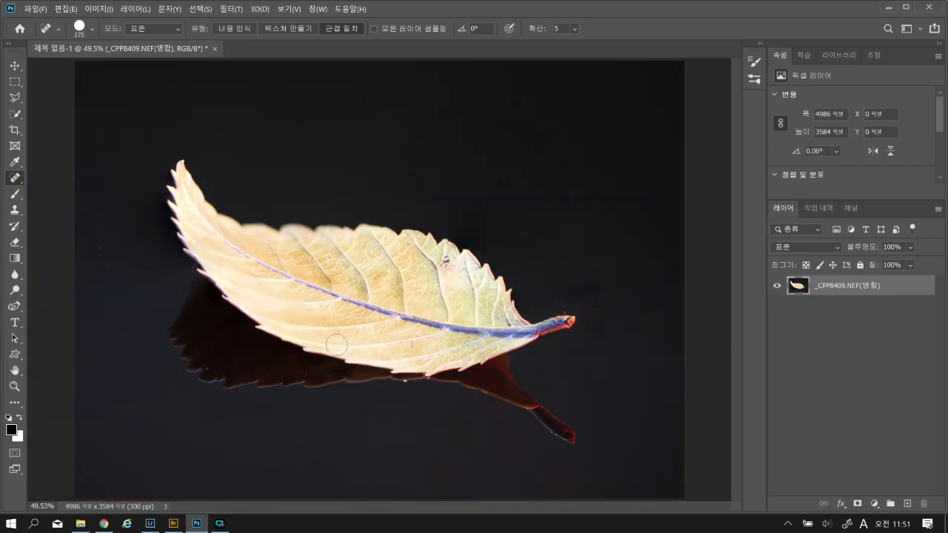